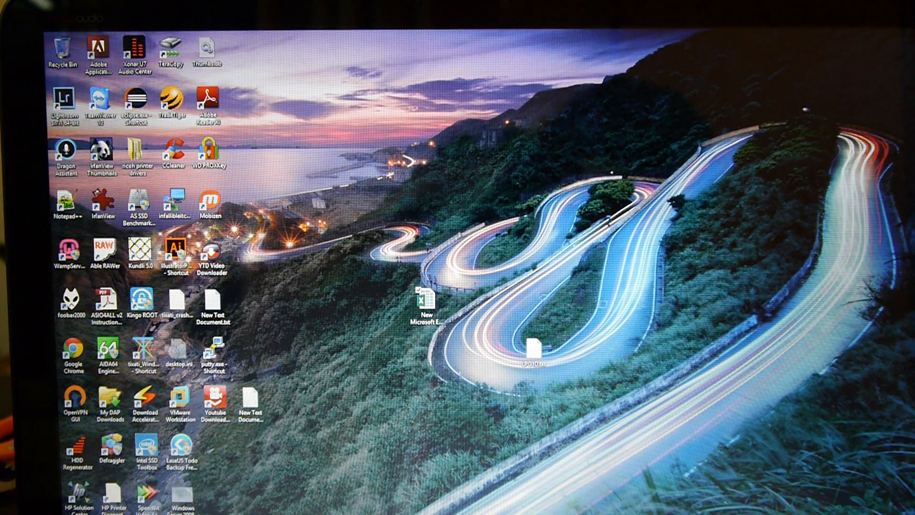
Launch a new Chrome window from the taskbar and maximize it
right_click(143, 512)
click(107, 488)
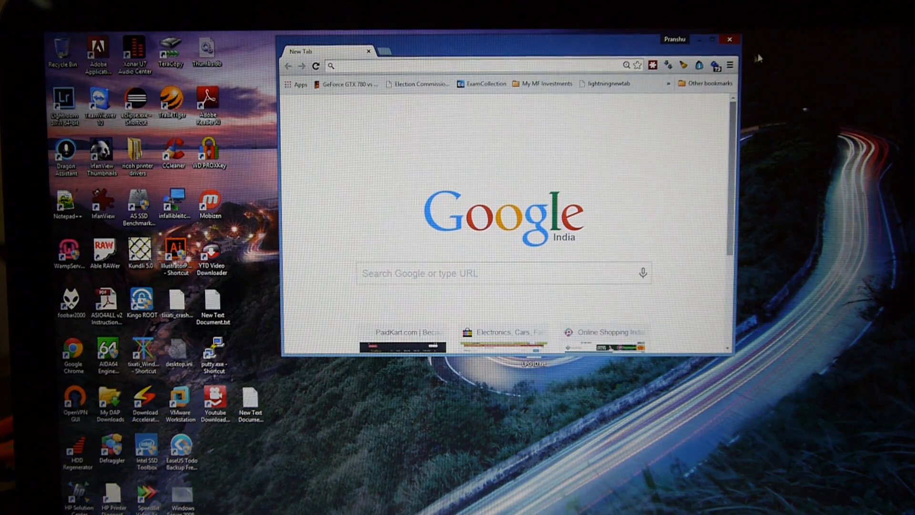
click(713, 40)
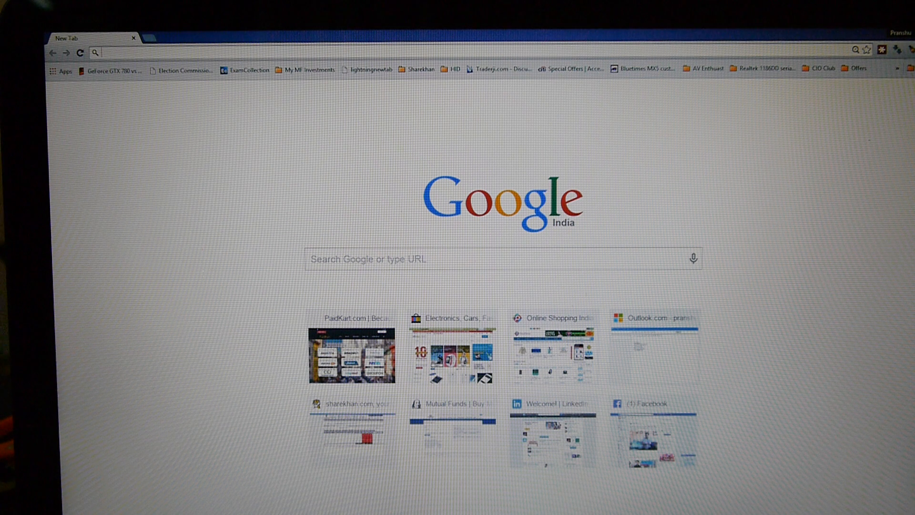
Bring up the taskbar window-arrangement options and dismiss them
right_click(887, 511)
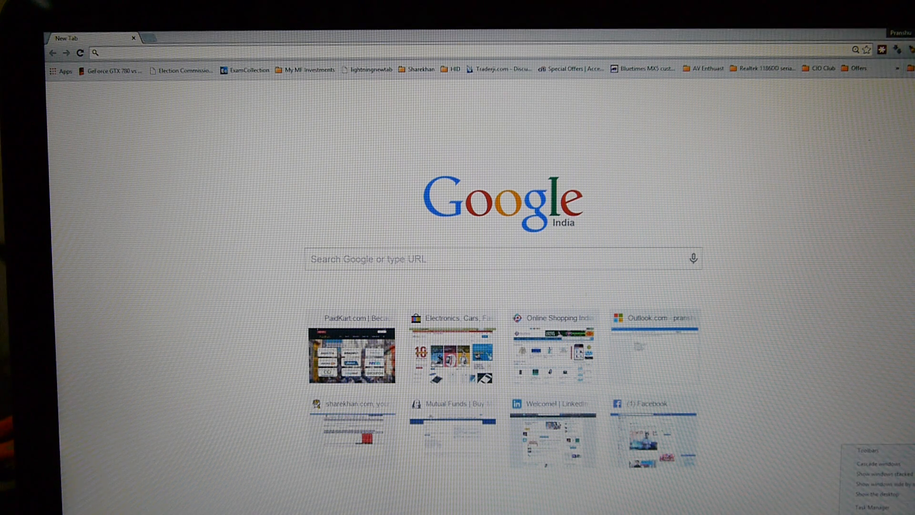
click(872, 506)
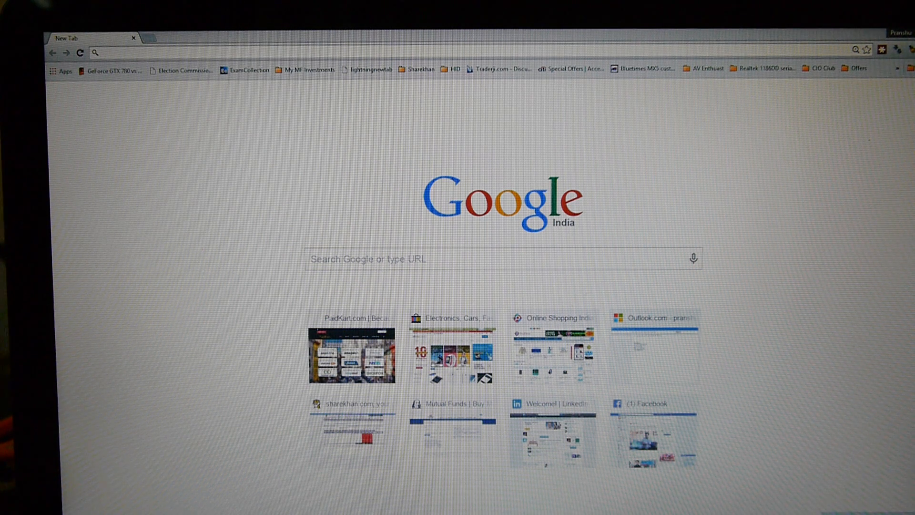
key(alt+Tab)
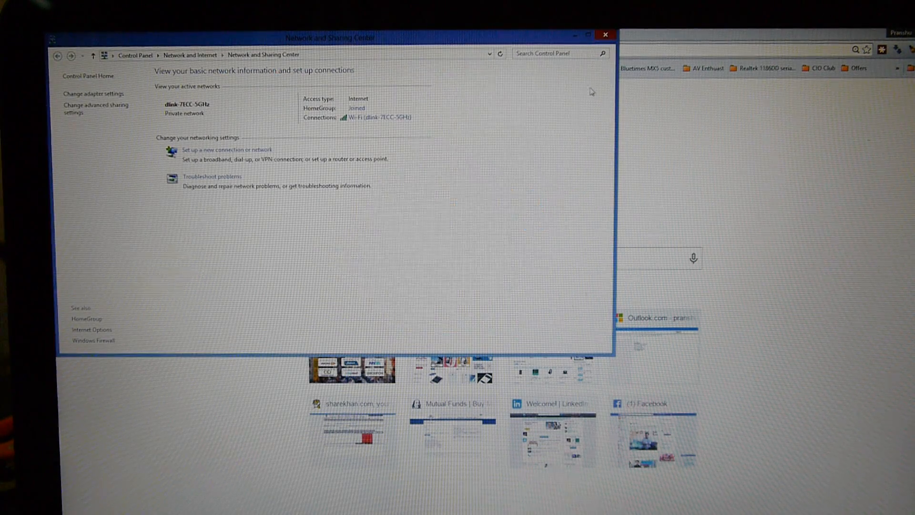
click(380, 119)
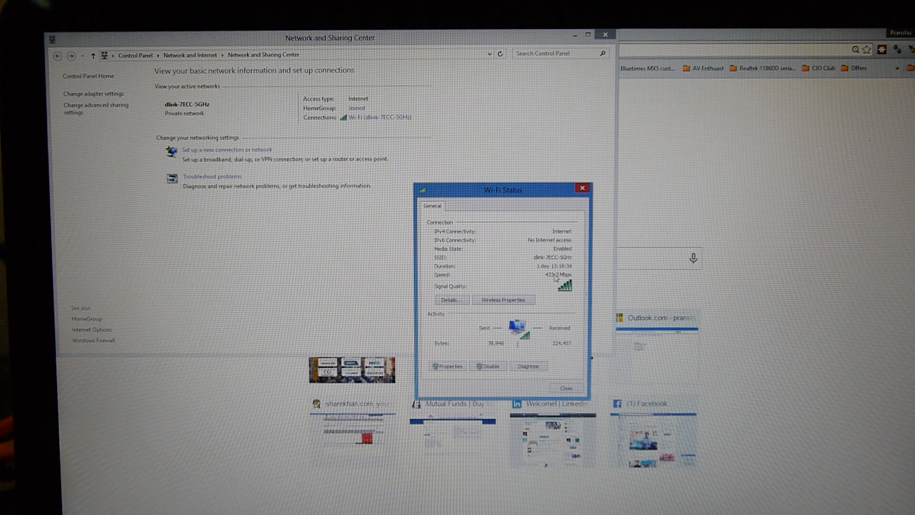
click(776, 151)
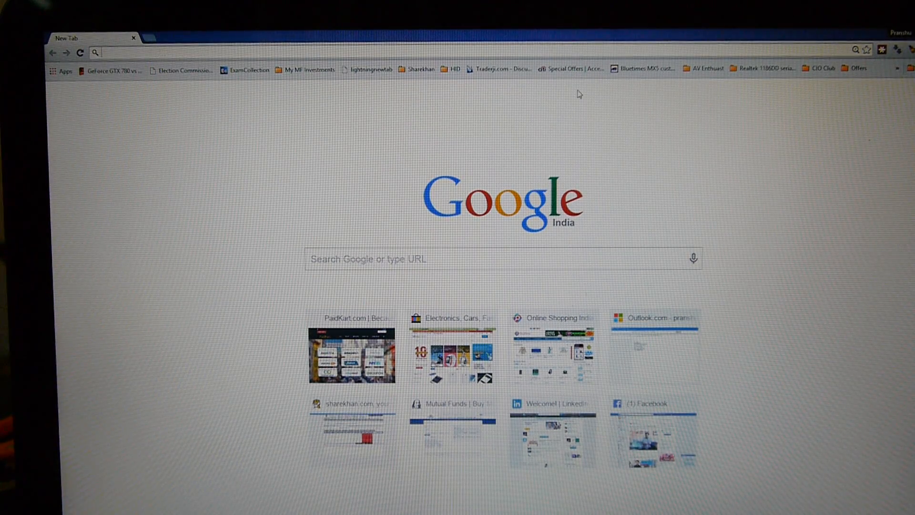
text(192.168.1.1)
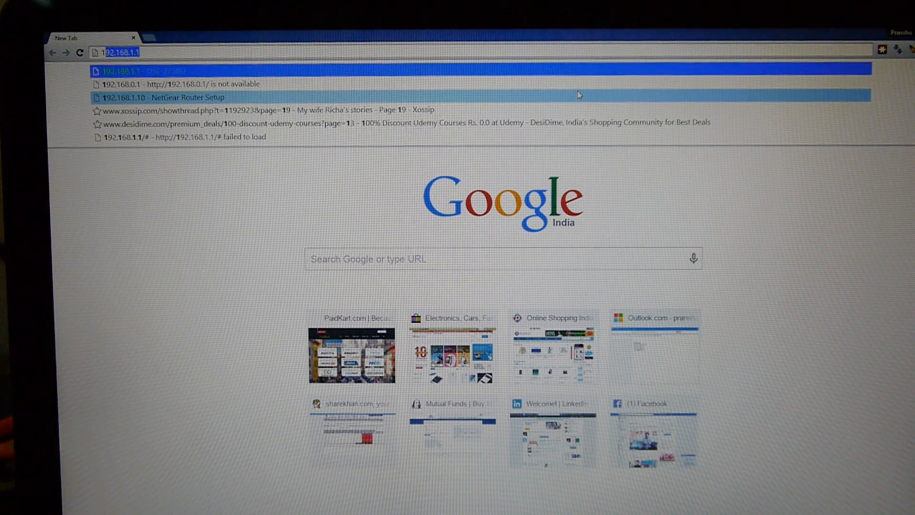
Load the entered address, then select the third IP octet to change it to 192.168.0.1
key(Return)
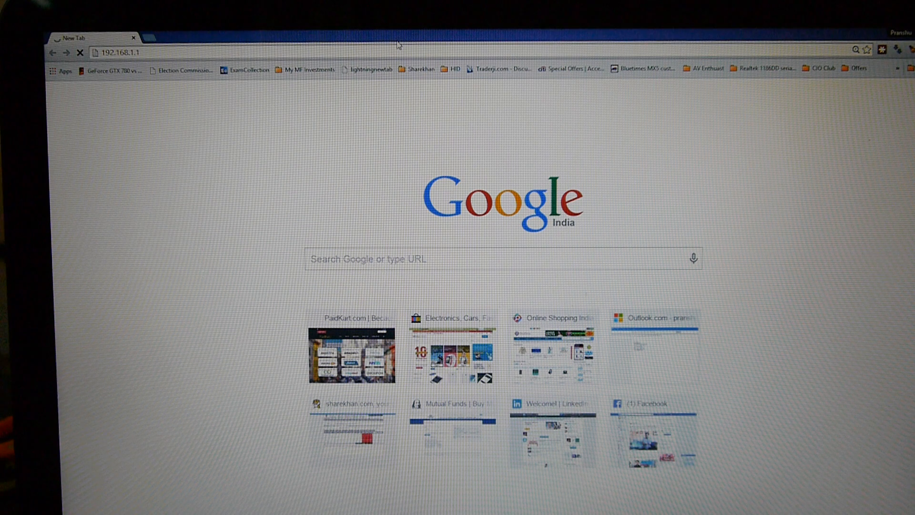
click(132, 52)
drag(136, 52, 131, 52)
text(0)
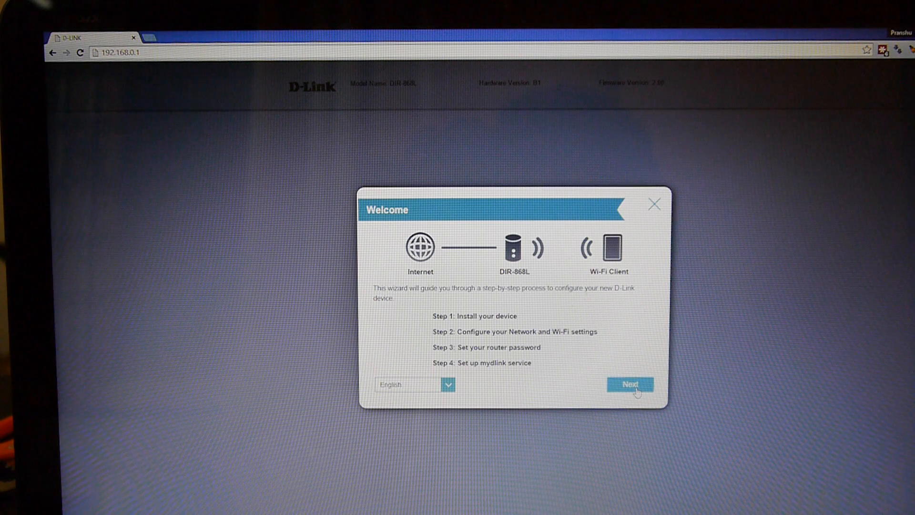
Advance the D-Link wizard from Welcome to the Install step with Next
click(631, 385)
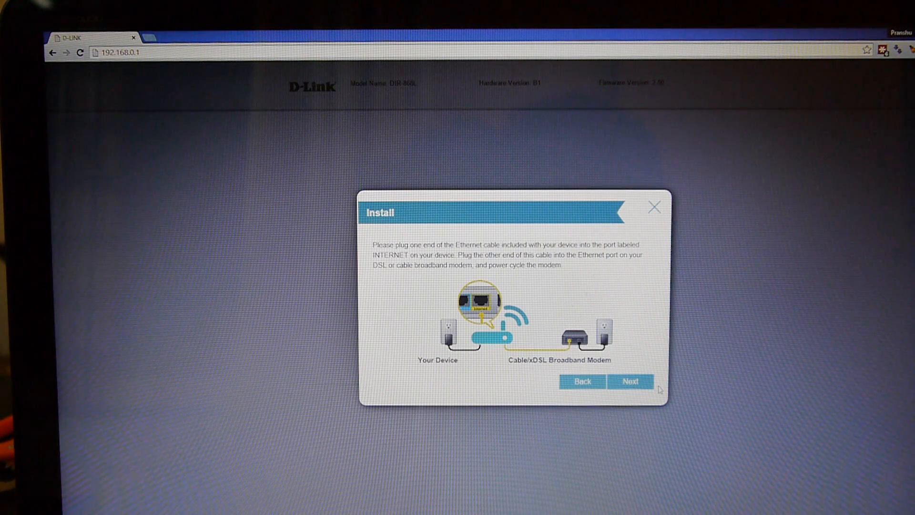